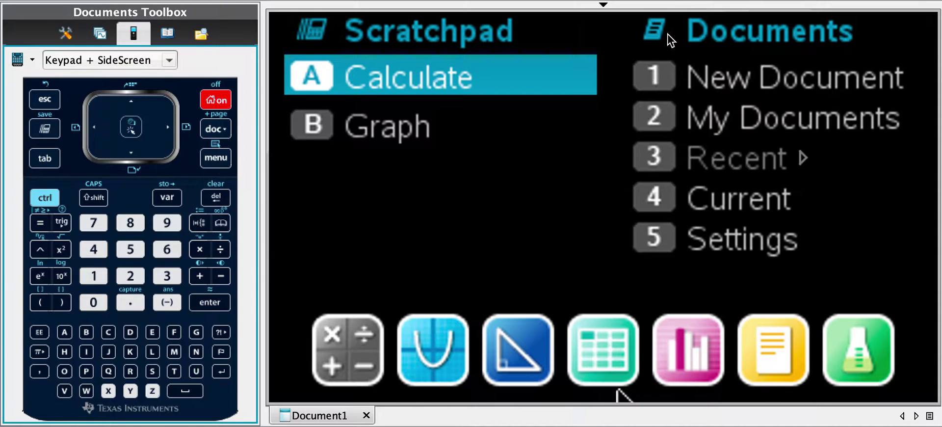
Add a new, empty Lists & Spreadsheet page to Document1 from the home screen.
left_click(601, 353)
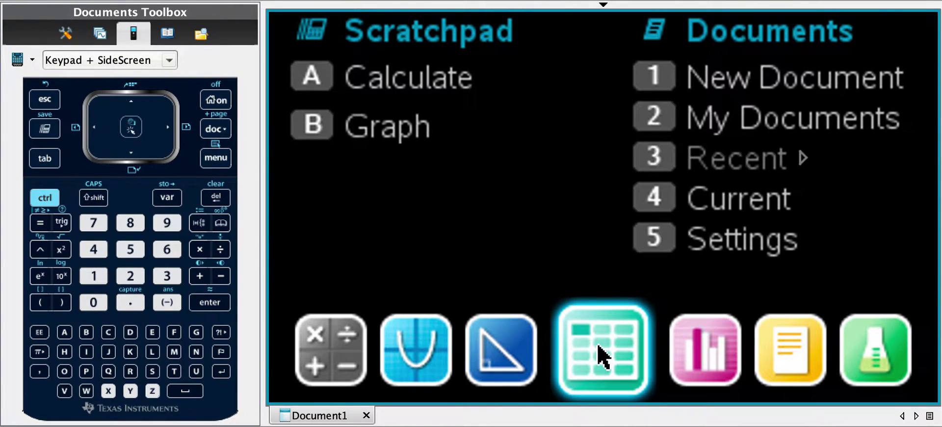
left_click(602, 354)
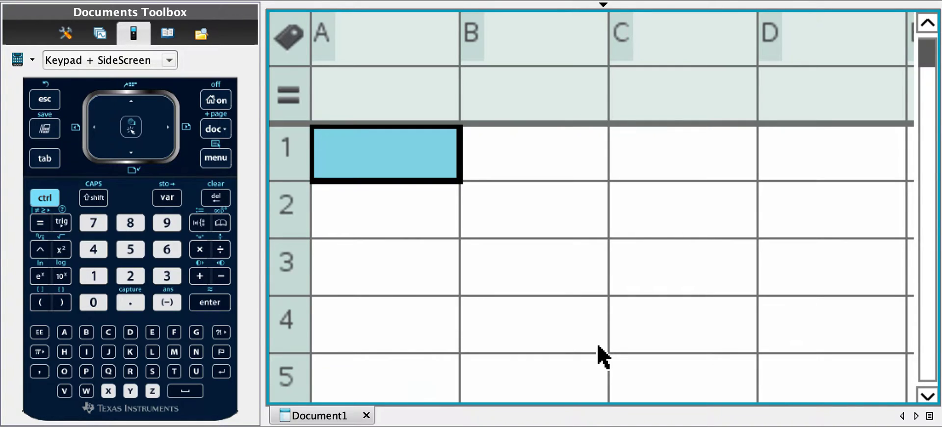
Name spreadsheet column A 'shoe' and column B 'freq'.
left_click(419, 60)
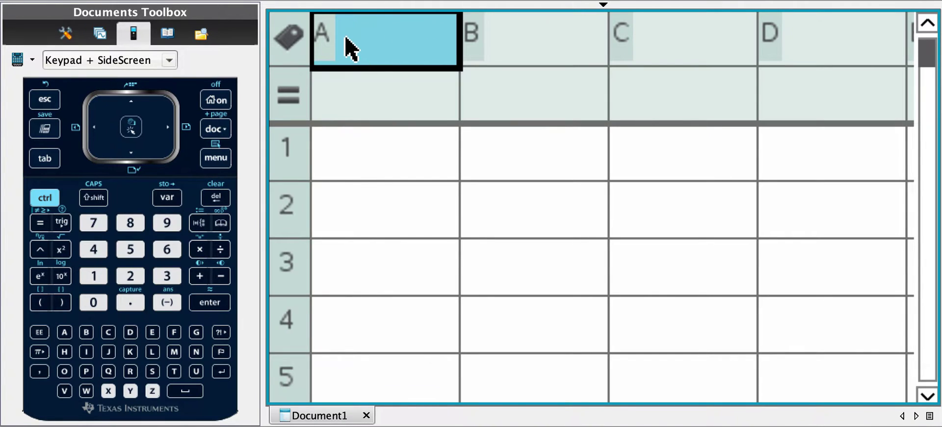
type("shoe")
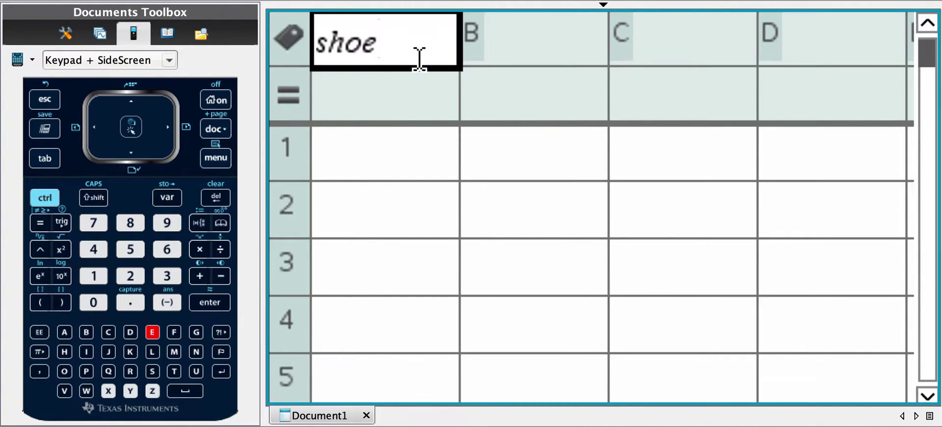
left_click(499, 47)
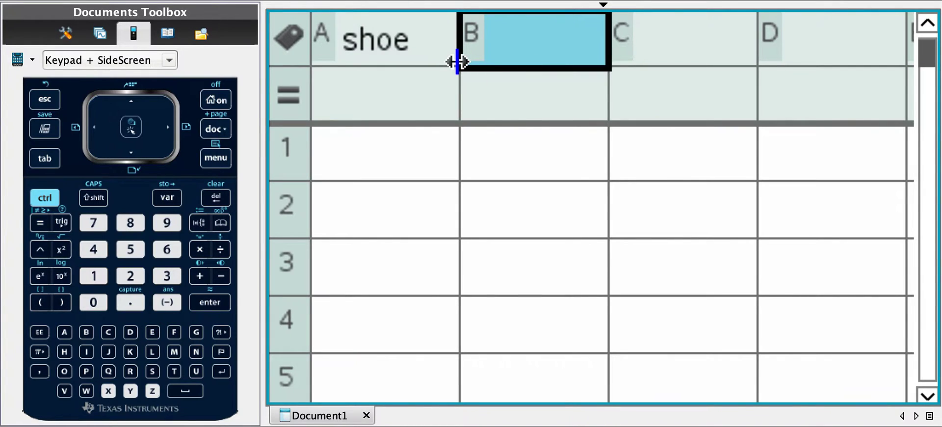
type("freq")
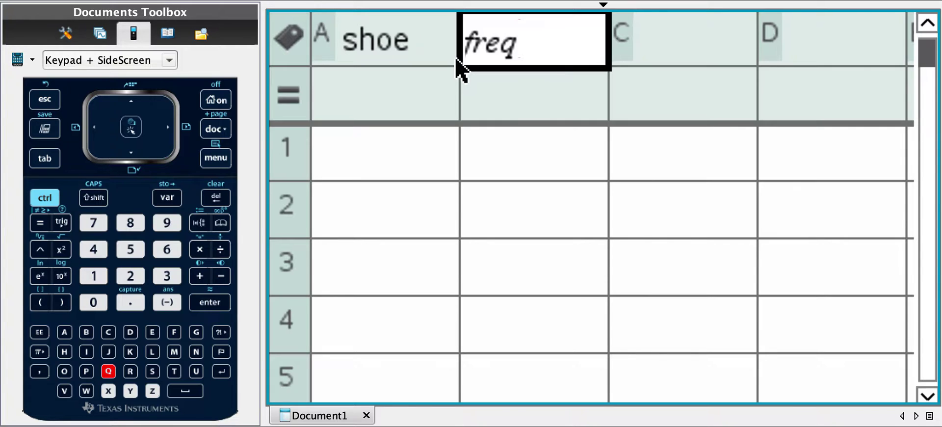
Enter shoe sizes 35, 36 and 37 into cells A1 to A3.
left_click(397, 160)
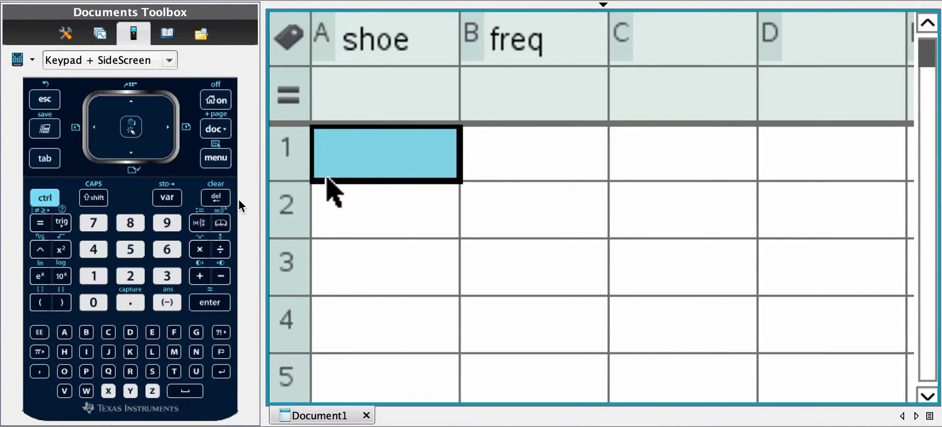
type("35")
key("Return")
type("36")
key("Return")
type("36")
key("BackSpace")
type("7")
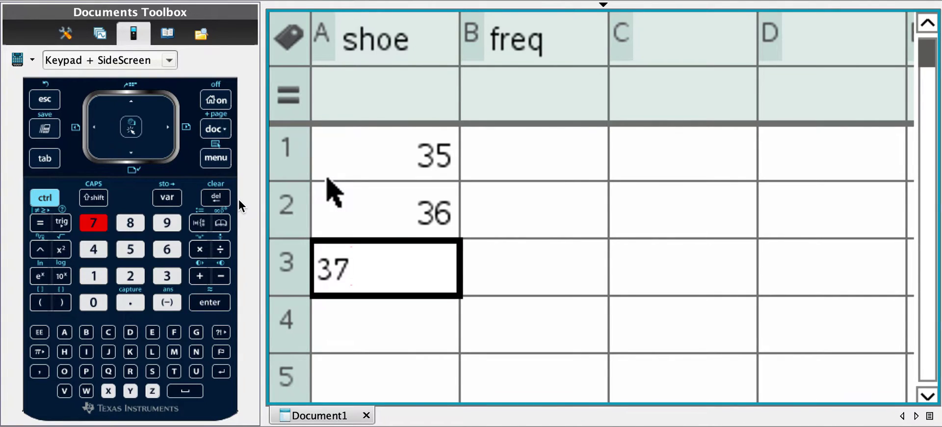
key("Return")
Enter shoe sizes 38, 39 and 40 into cells A4 to A6.
type("38")
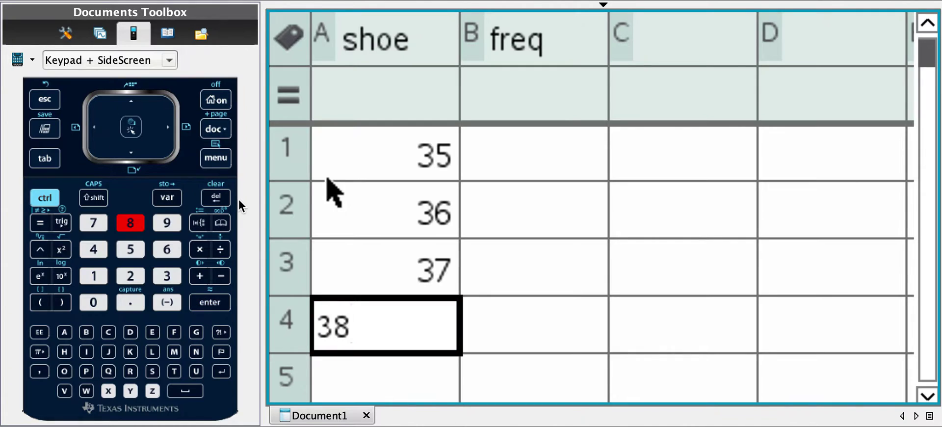
key("Return")
type("39")
key("Return")
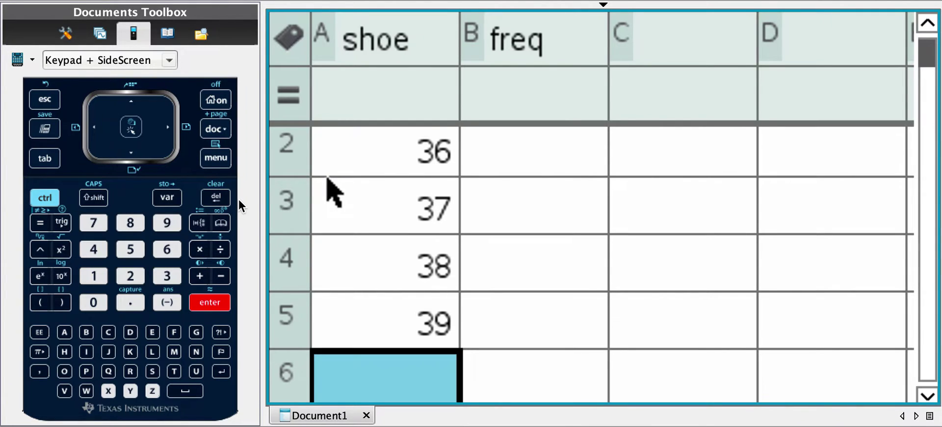
type("40")
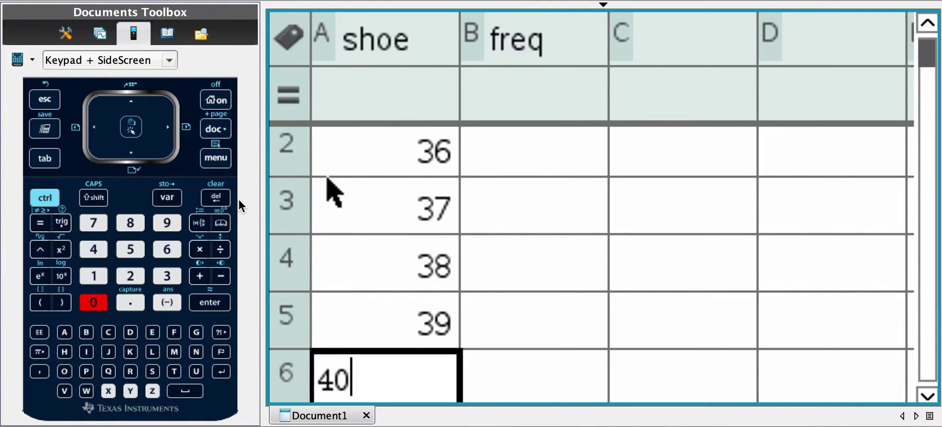
key("Return")
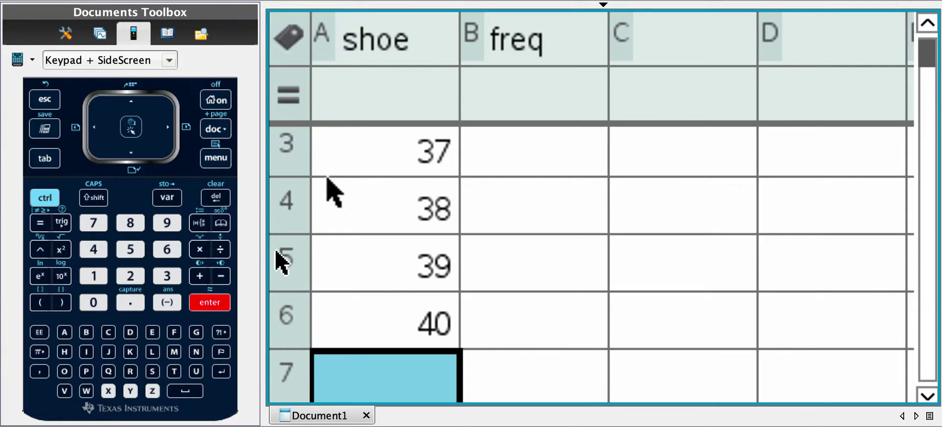
key("Up")
key("Up")
key("Up")
key("Up")
key("Up")
key("Up")
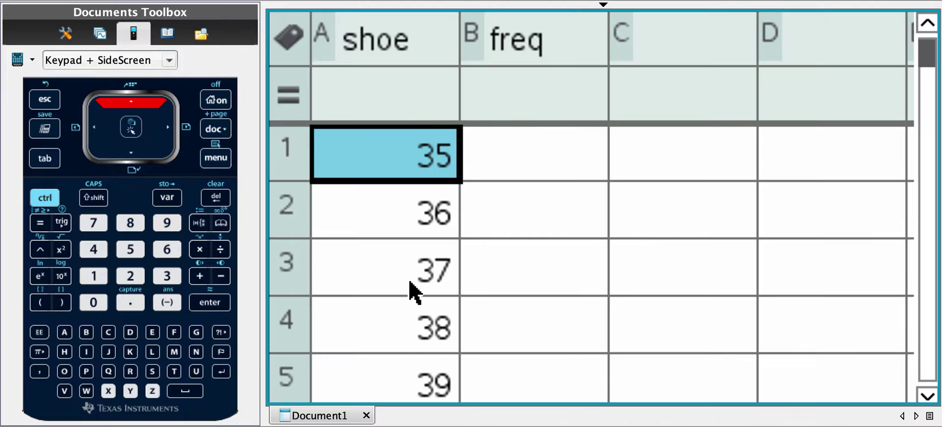
Enter frequencies 9, 10 and 15 into cells B1 to B3.
key("Right")
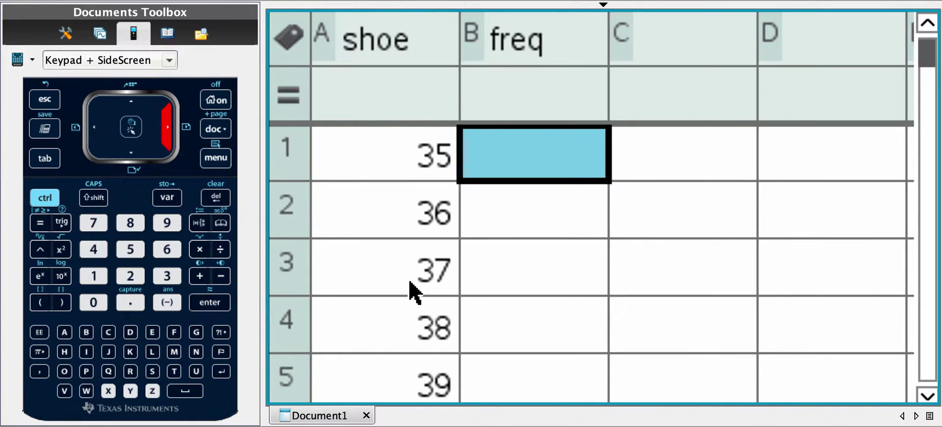
type("9")
key("Return")
type("10")
key("Return")
type("15")
key("Return")
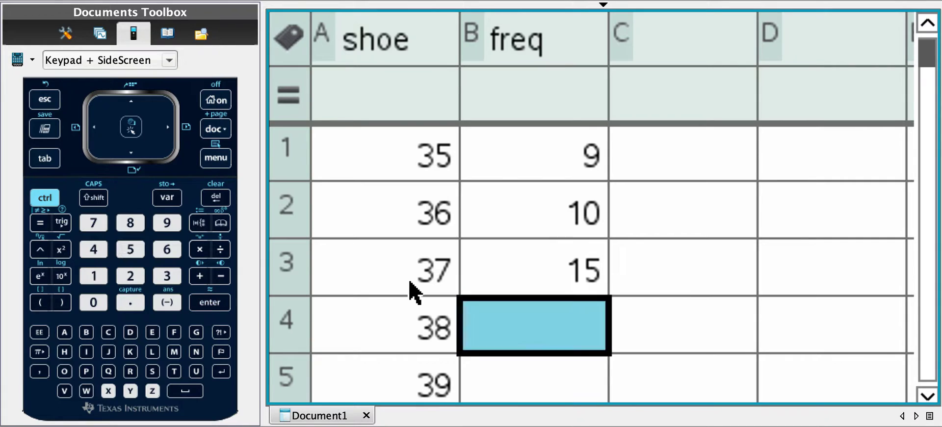
Enter frequencies 17, 8 and 3 into cells B4 to B6.
type("17")
key("Return")
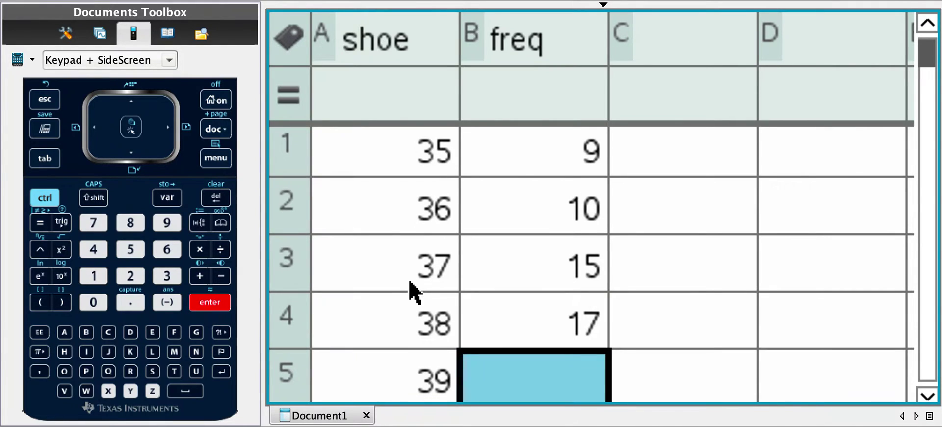
type("8")
key("Return")
type("3")
key("Return")
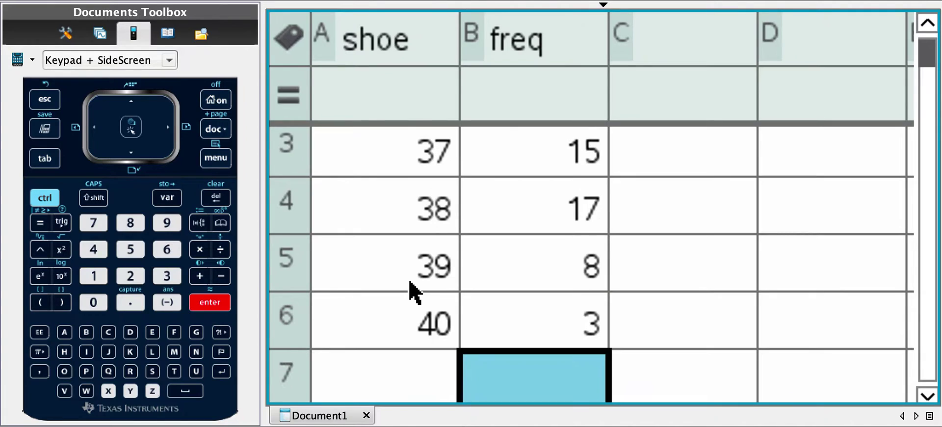
Open One-Variable Statistics from the Statistics > Stat Calculations menu, with one list.
left_click(217, 161)
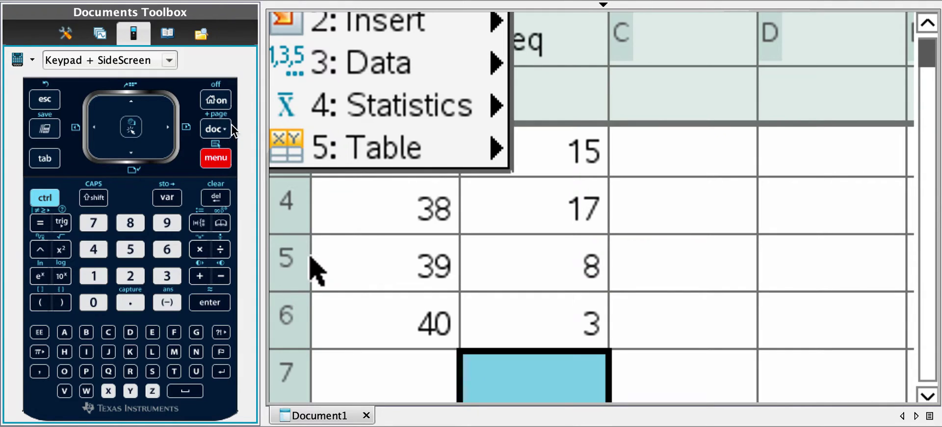
mouse_move(421, 117)
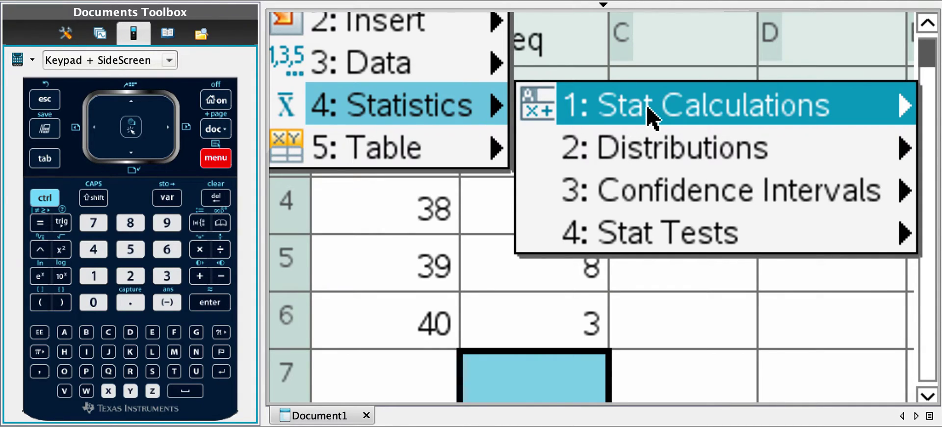
mouse_move(650, 118)
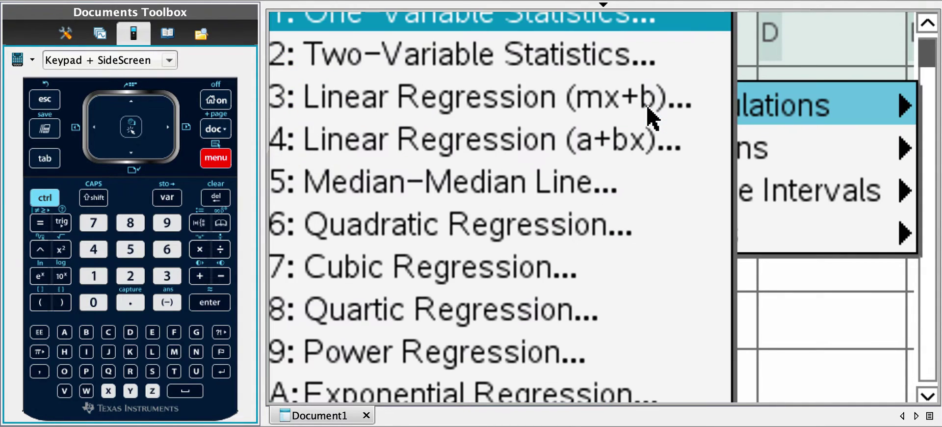
left_click(634, 22)
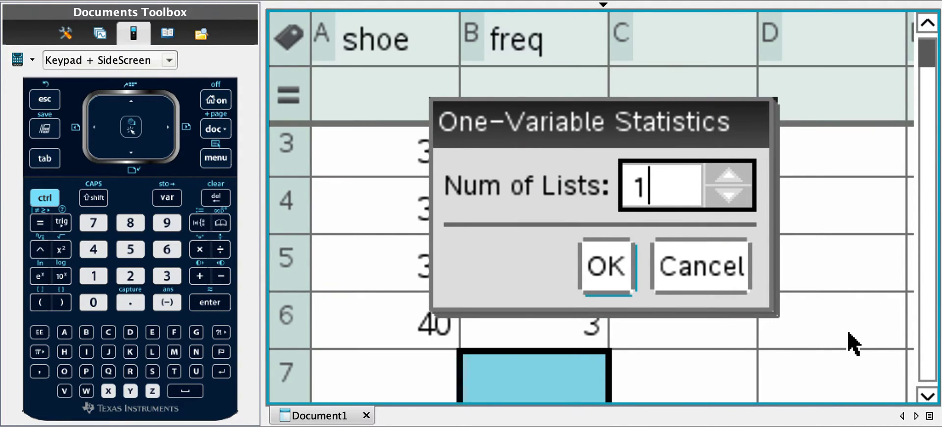
left_click(690, 268)
left_click(216, 157)
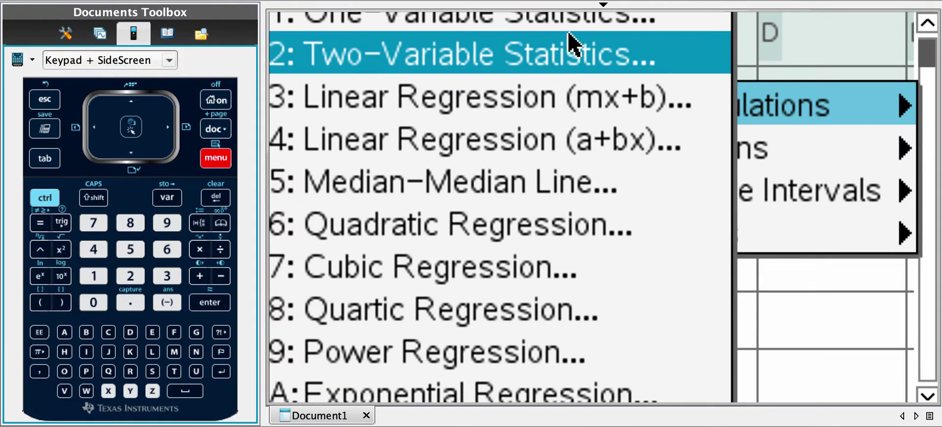
left_click(551, 18)
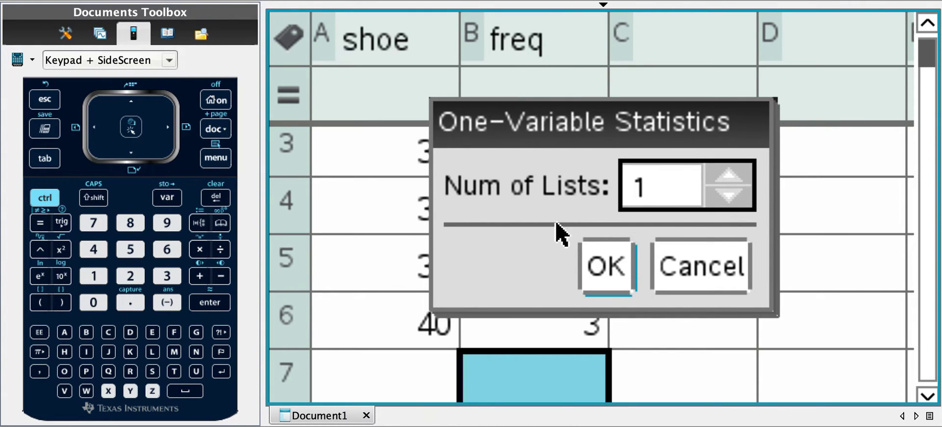
Compute one-variable statistics with X1 List 'shoe' and Frequency List 'freq', output to column C.
left_click(611, 274)
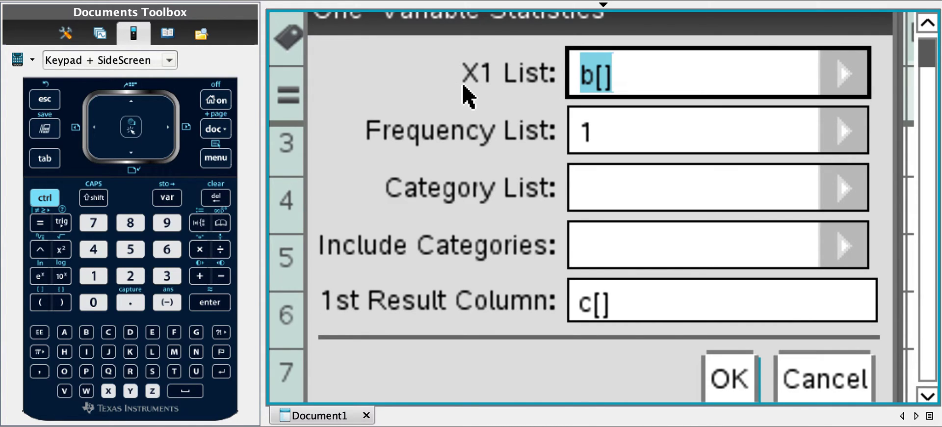
left_click(853, 77)
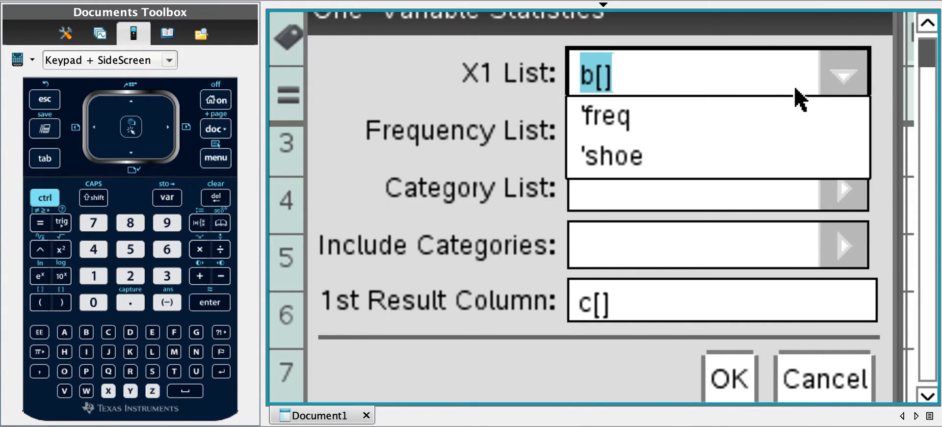
left_click(612, 158)
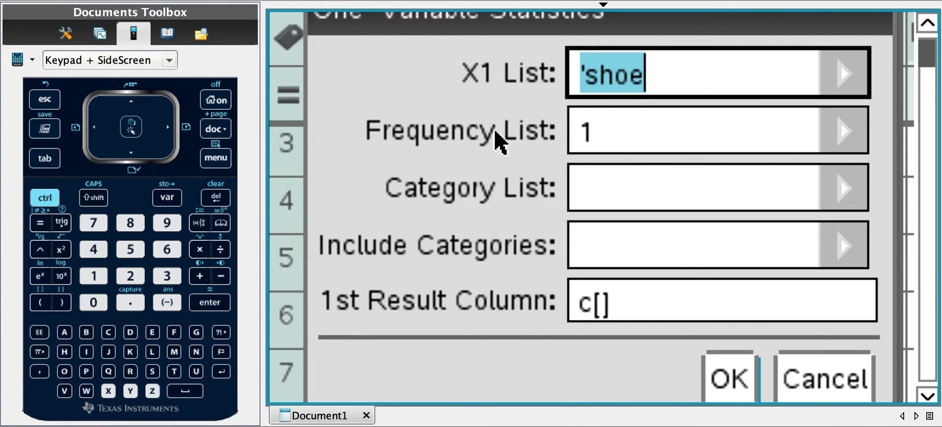
left_click(851, 133)
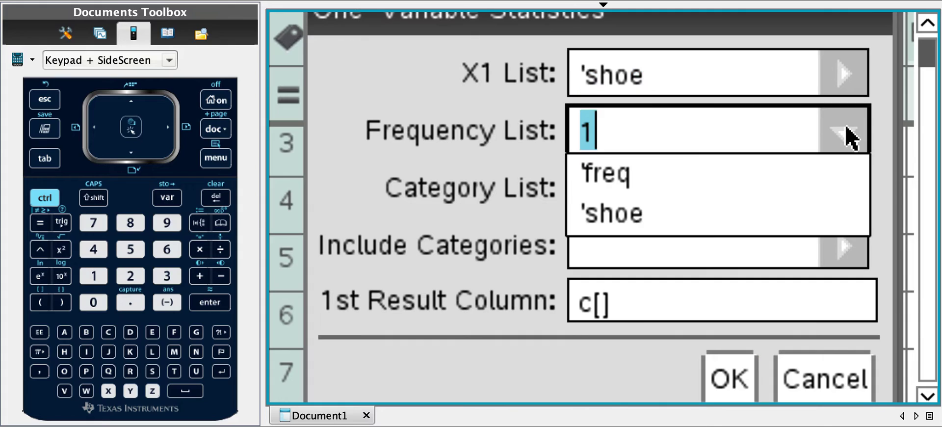
left_click(623, 174)
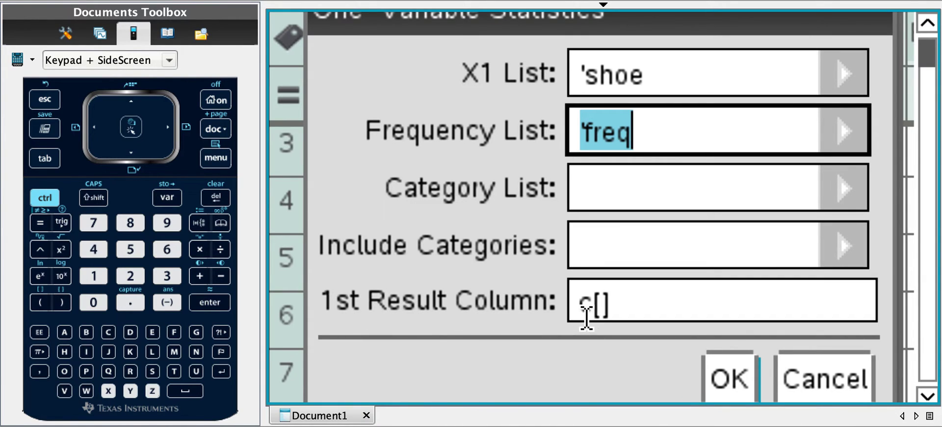
left_click(728, 378)
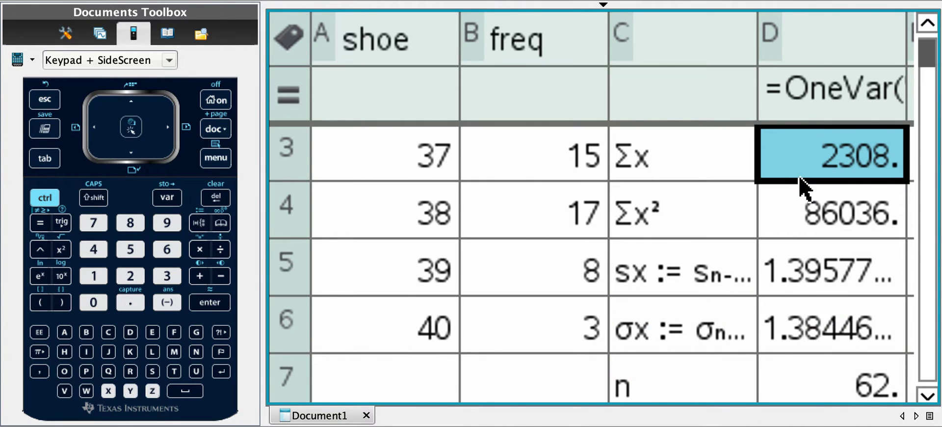
key("Up")
key("Up")
key("Up")
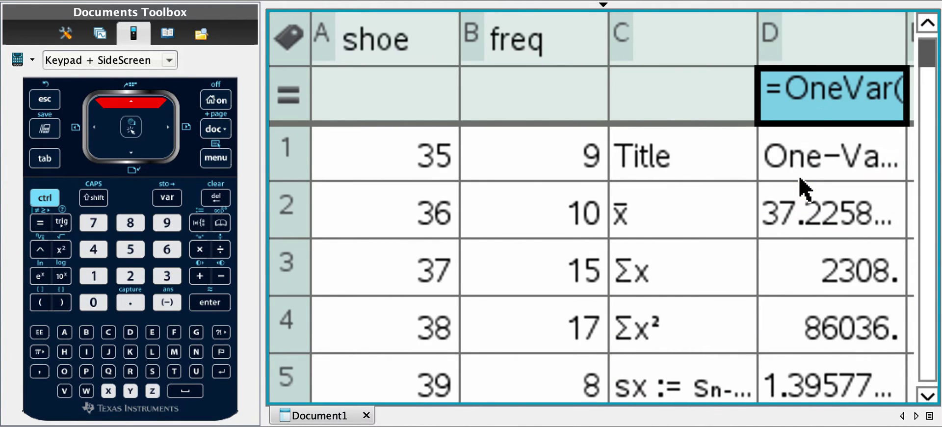
left_click(800, 230)
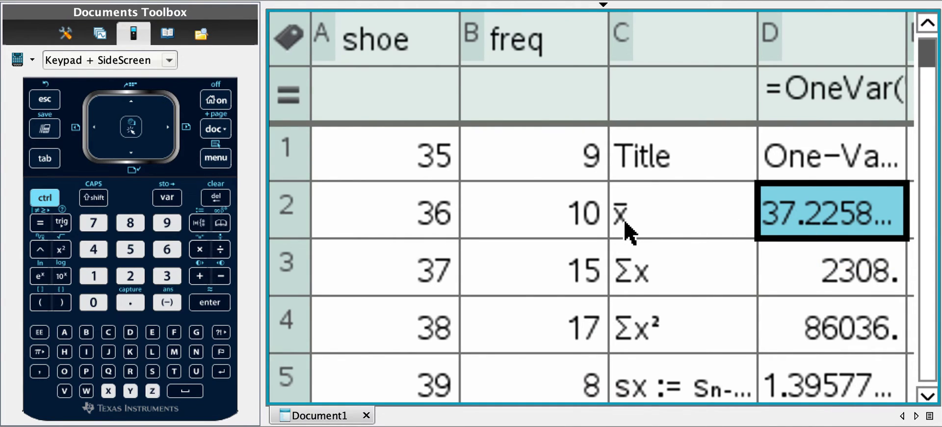
key("Up")
key("Down")
key("Down")
key("Down")
key("Down")
key("Down")
key("Down")
key("Down")
key("Down")
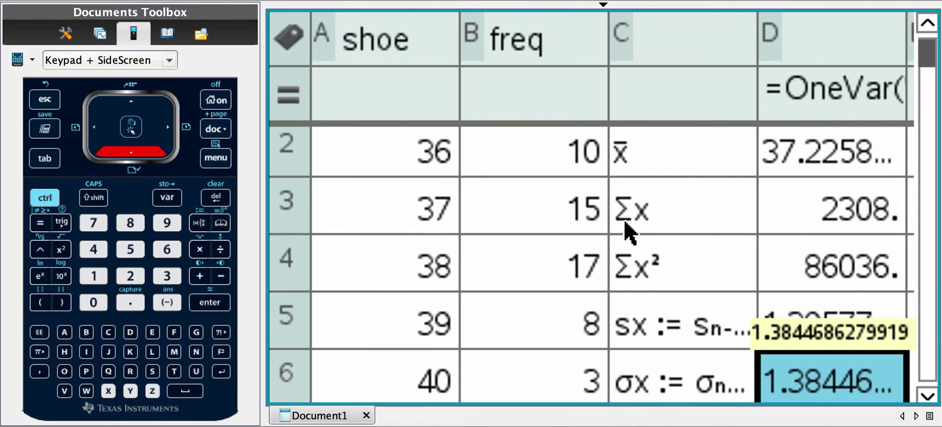
key("Down")
key("Up")
key("Up")
key("Up")
key("Up")
key("Up")
key("Up")
key("Up")
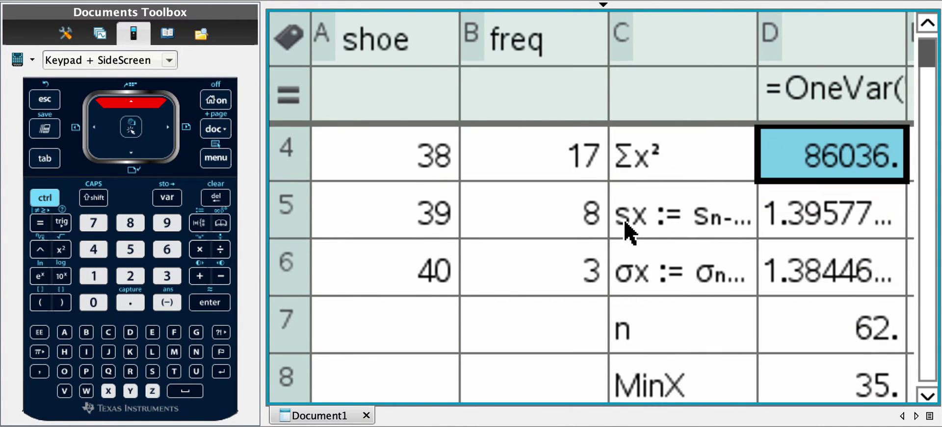
key("Up")
key("Up")
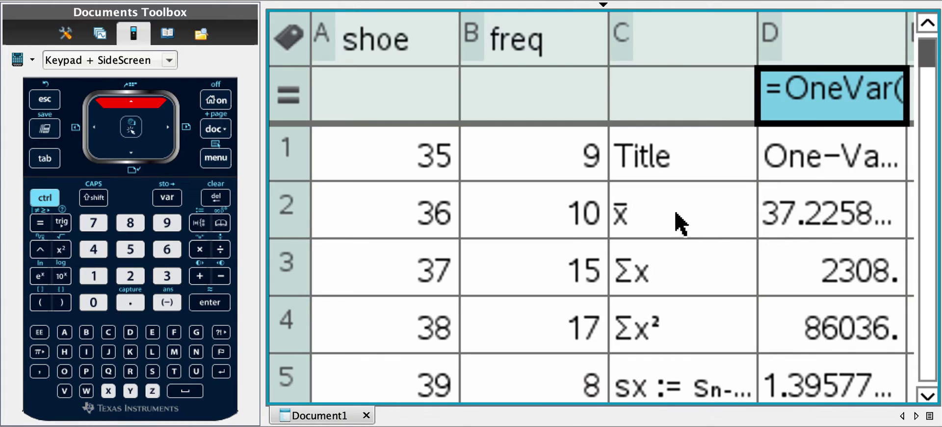
left_click(794, 226)
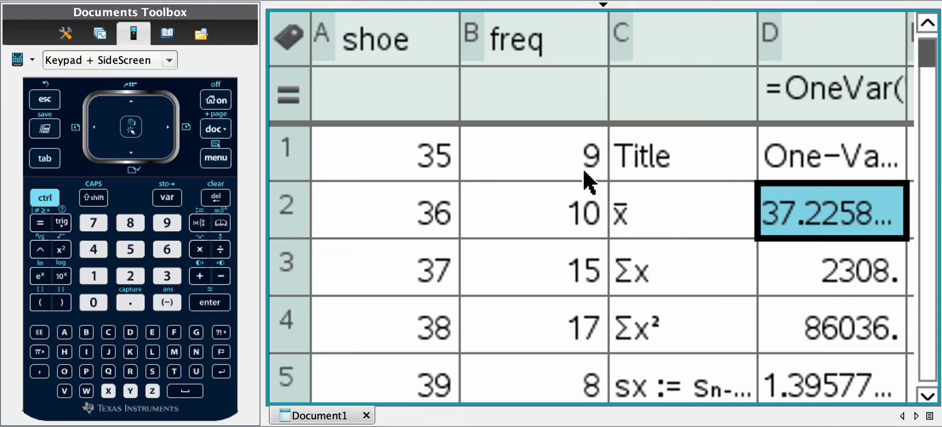
key("Down")
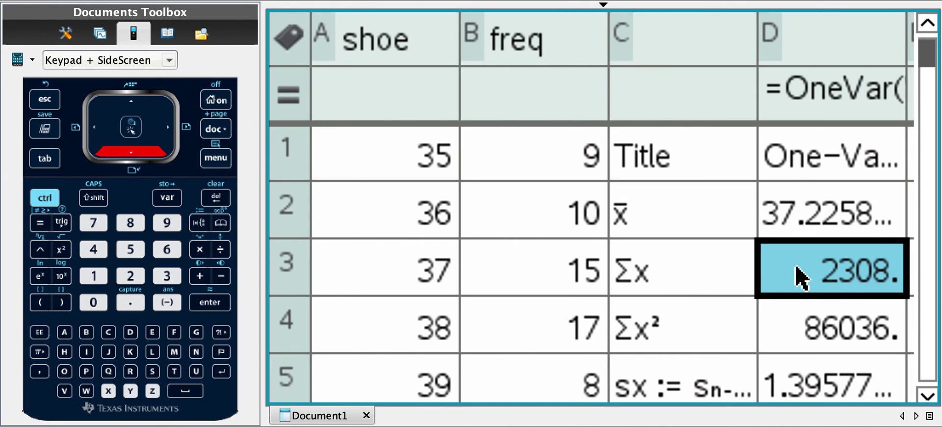
Scroll column D past n = 62 to the median 37, Q3 and maximum, then back to median.
key("Down")
key("Down")
key("Down")
key("Down")
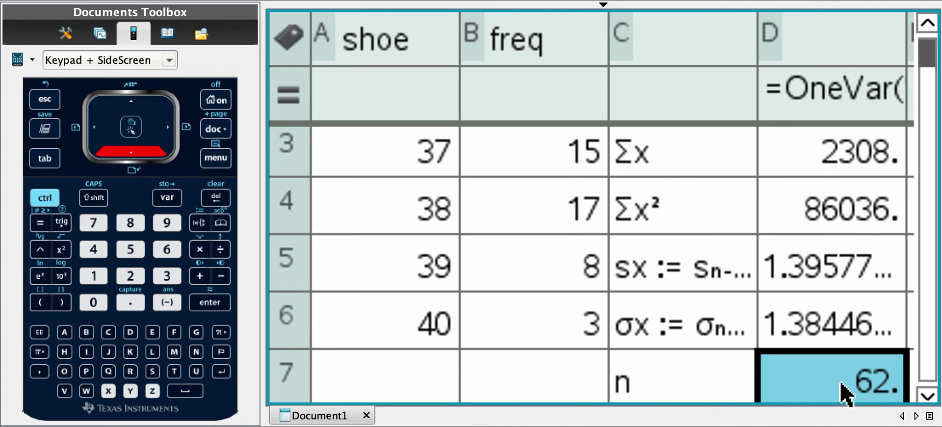
key("Down")
key("Down")
key("Down")
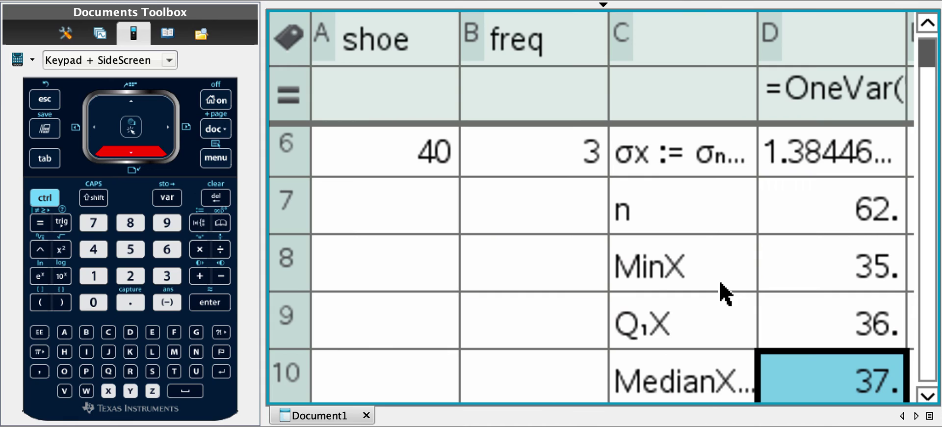
key("Down")
key("Down")
key("Down")
key("Down")
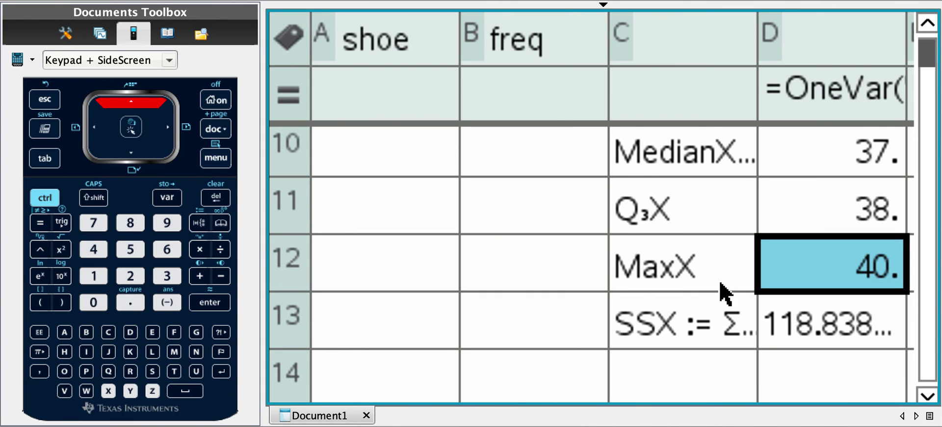
key("Up")
key("Up")
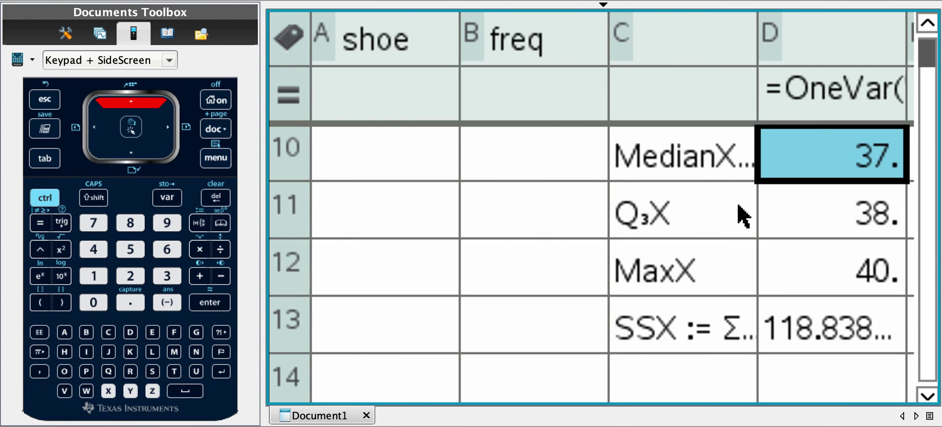